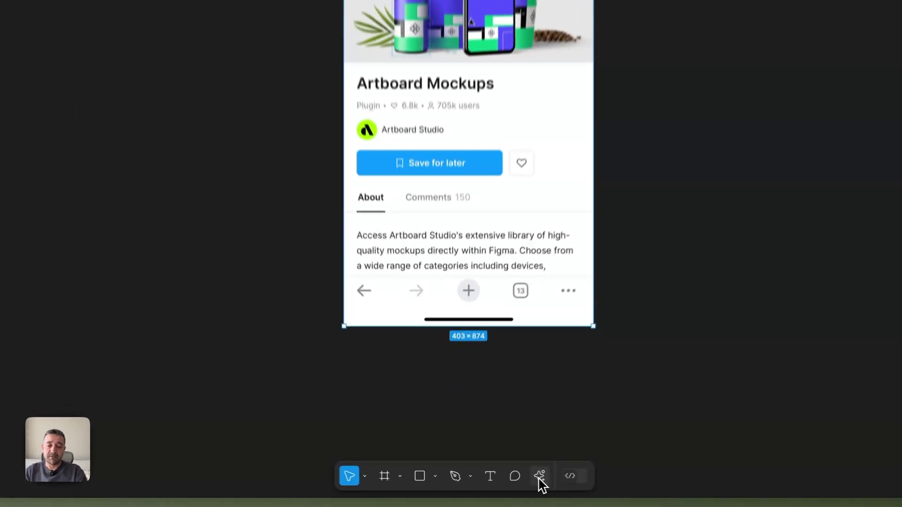
Step: Search quick actions for 'artboard mockups' and launch the Artboard Mockups plugin
{"action": "left_click", "coordinate": [492, 485]}
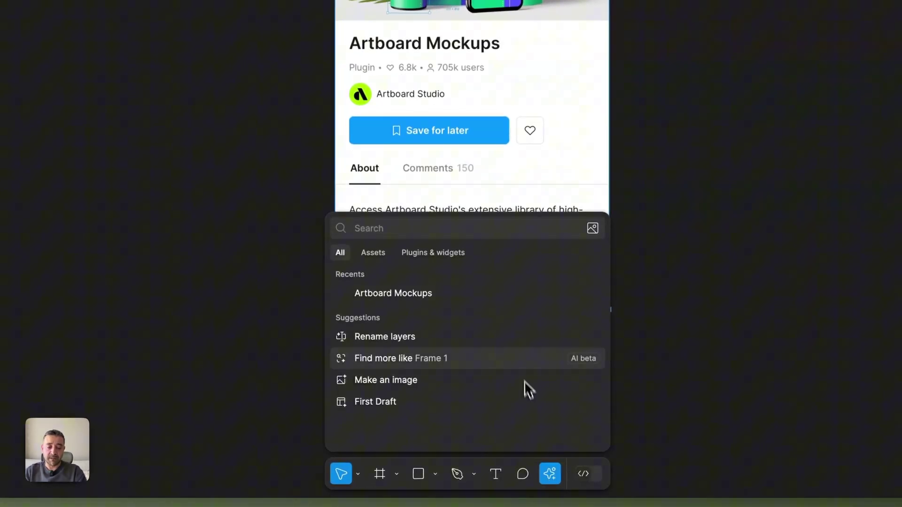
{"action": "type", "text": "artboard mockups"}
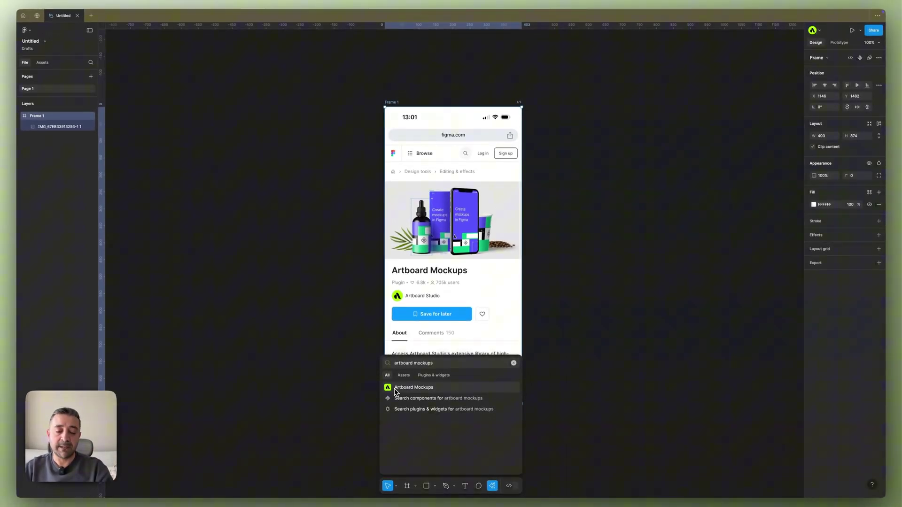
{"action": "left_click", "coordinate": [410, 391]}
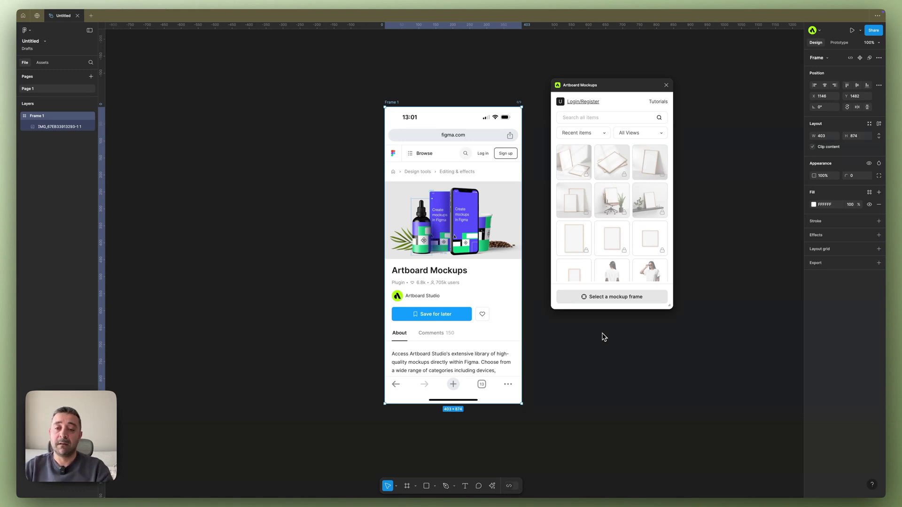
Step: Nudge the plugin window right and switch its category from Recent to Phone
{"action": "left_click_drag", "start_coordinate": [636, 86], "coordinate": [663, 82]}
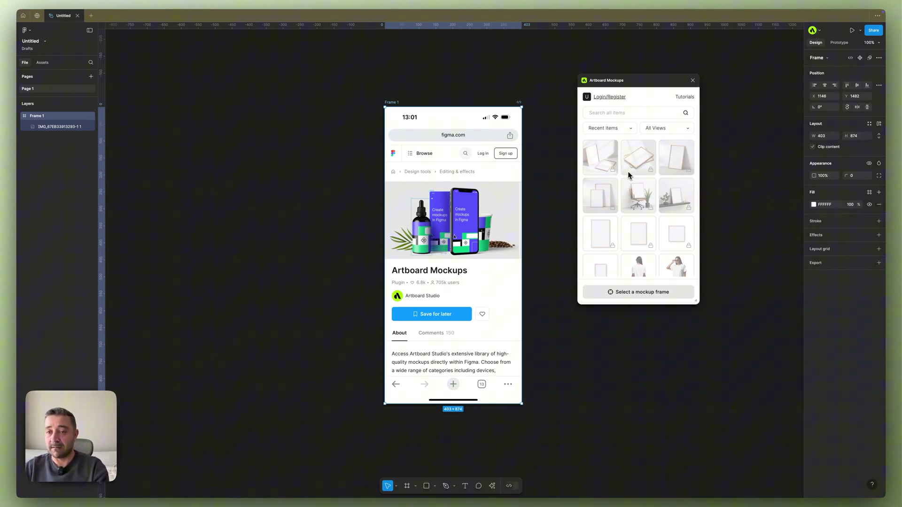
{"action": "left_click", "coordinate": [611, 128]}
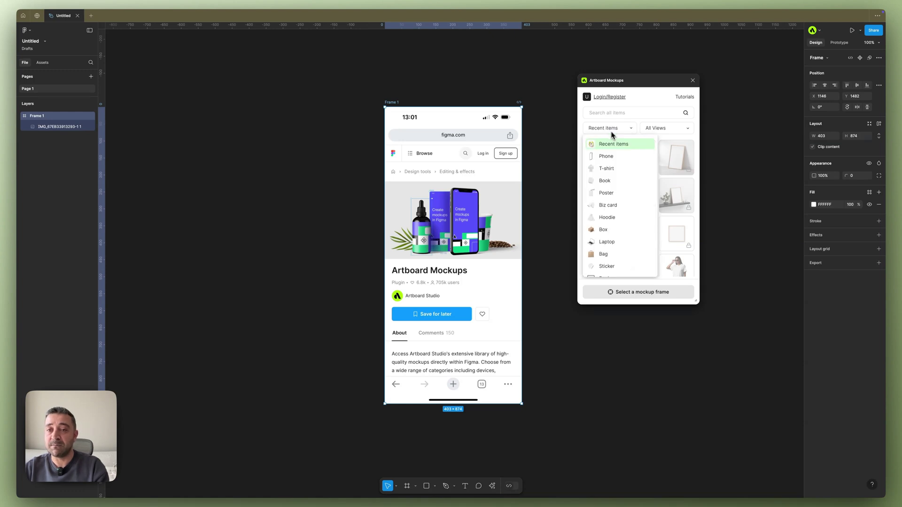
{"action": "left_click", "coordinate": [610, 157]}
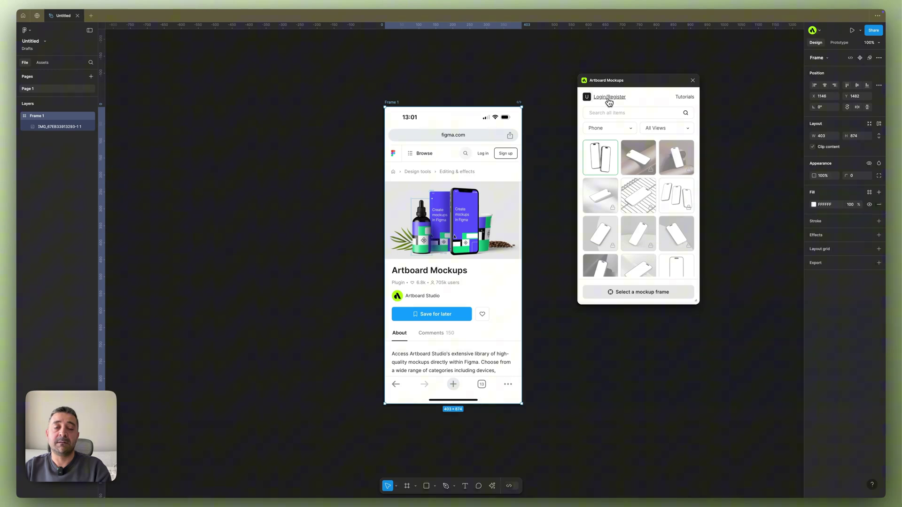
Step: Log in to Artboard Studio with the Google account, then return to Figma
{"action": "left_click", "coordinate": [608, 99]}
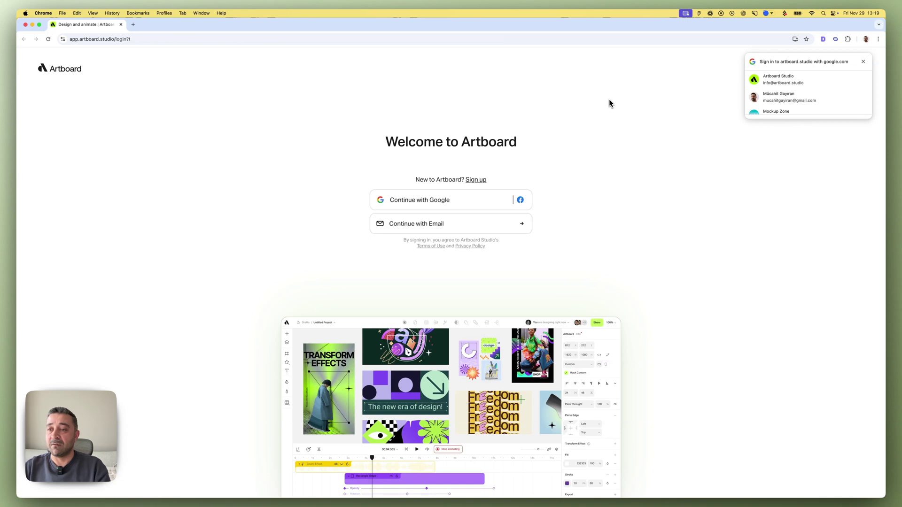
{"action": "left_click", "coordinate": [782, 79]}
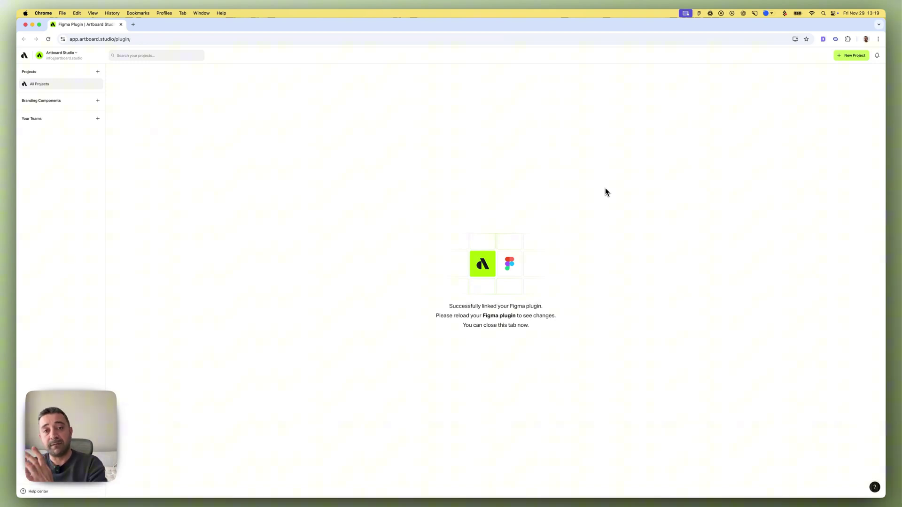
{"action": "key", "text": "ctrl+Right"}
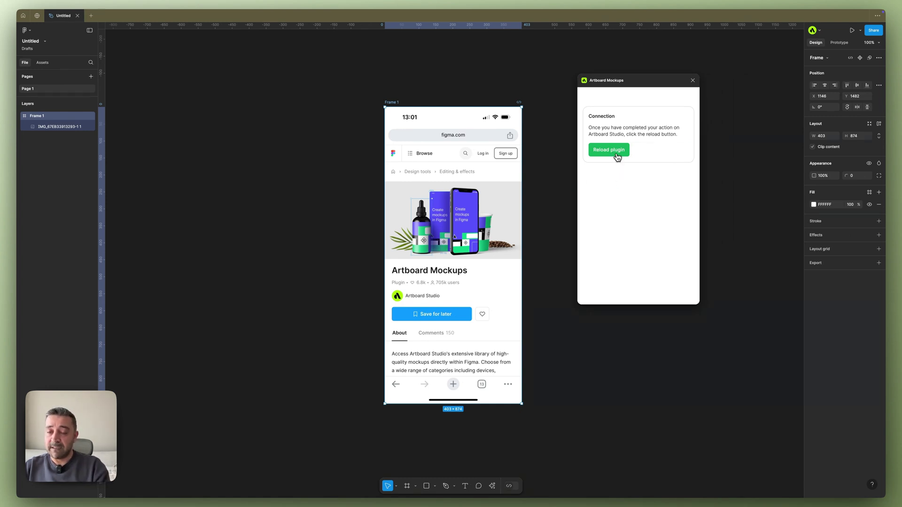
Step: Reload the linked plugin, then move its window up-left and enlarge it
{"action": "left_click", "coordinate": [609, 150]}
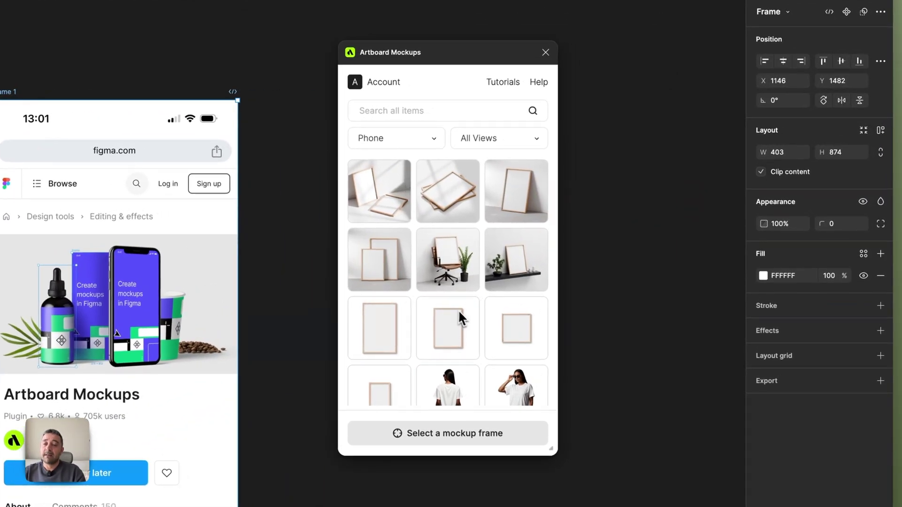
{"action": "left_click_drag", "start_coordinate": [455, 58], "coordinate": [425, 33]}
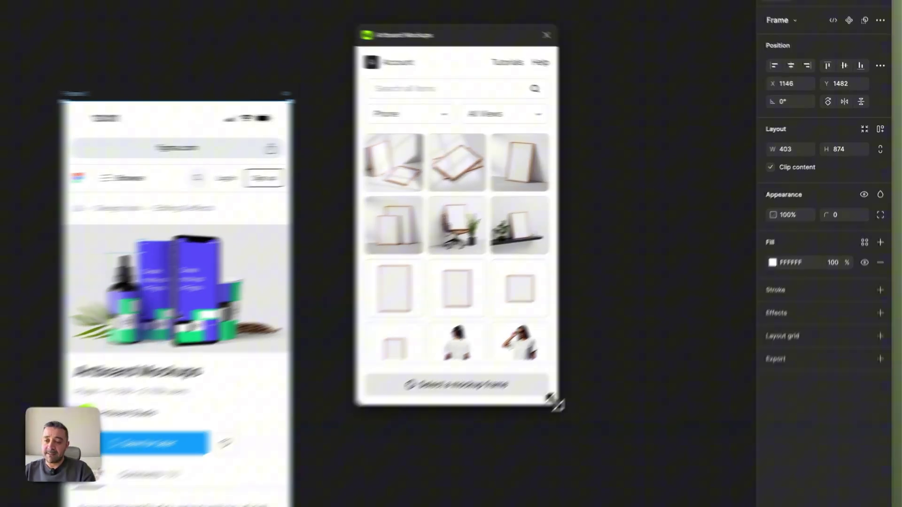
{"action": "left_click_drag", "start_coordinate": [522, 425], "coordinate": [771, 506]}
{"action": "left_click_drag", "start_coordinate": [814, 352], "coordinate": [686, 236]}
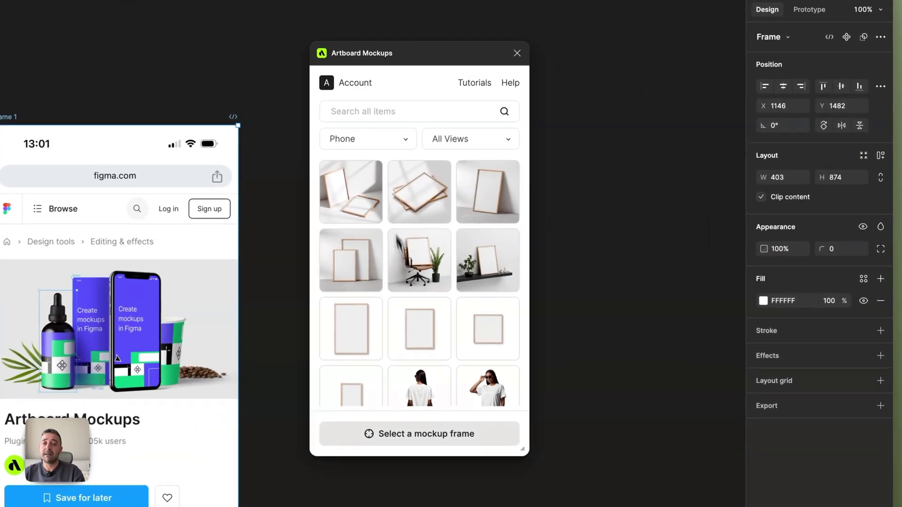
Step: Browse the T-shirt, Book and Poster mockup categories in the plugin
{"action": "left_click", "coordinate": [377, 111]}
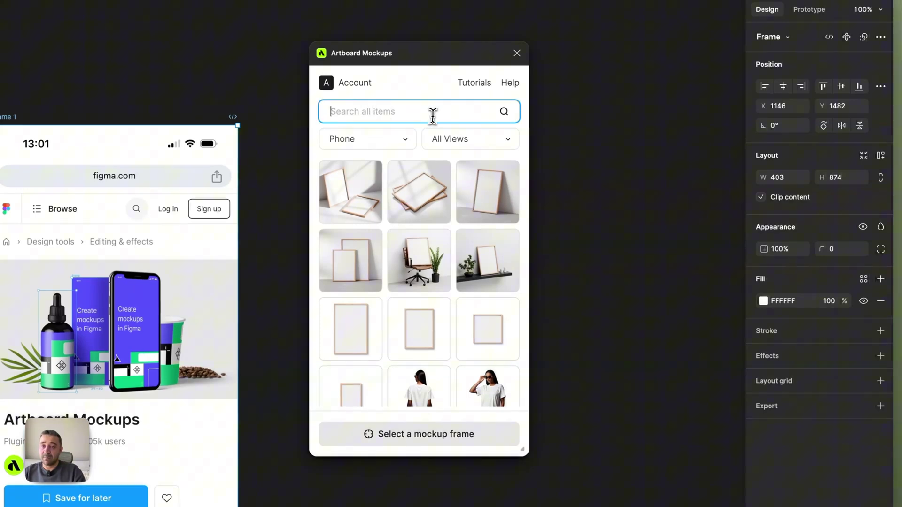
{"action": "left_click", "coordinate": [405, 141]}
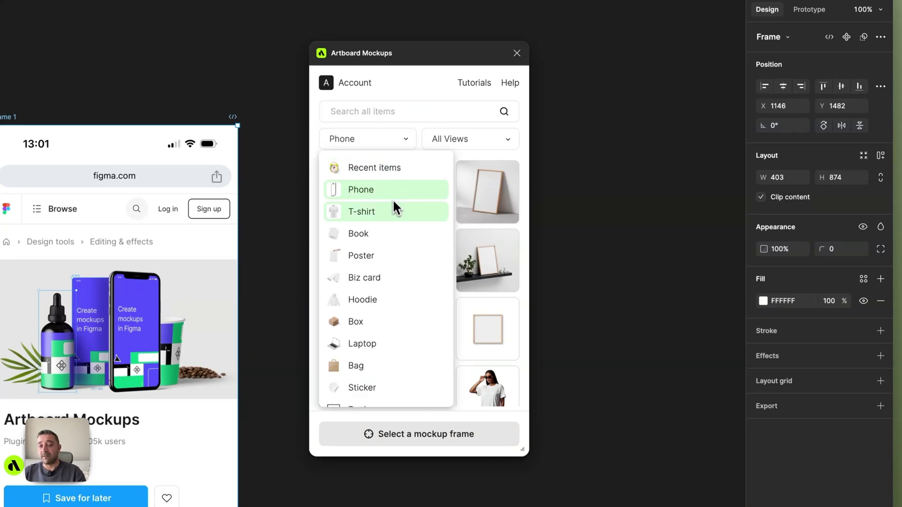
{"action": "left_click", "coordinate": [394, 212]}
{"action": "left_click", "coordinate": [387, 146]}
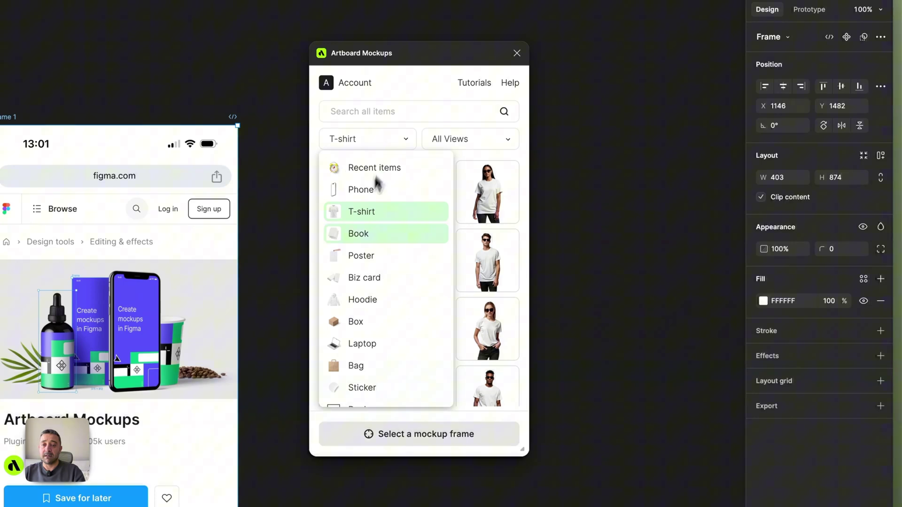
{"action": "left_click", "coordinate": [359, 234]}
{"action": "left_click", "coordinate": [376, 139]}
{"action": "left_click", "coordinate": [363, 254]}
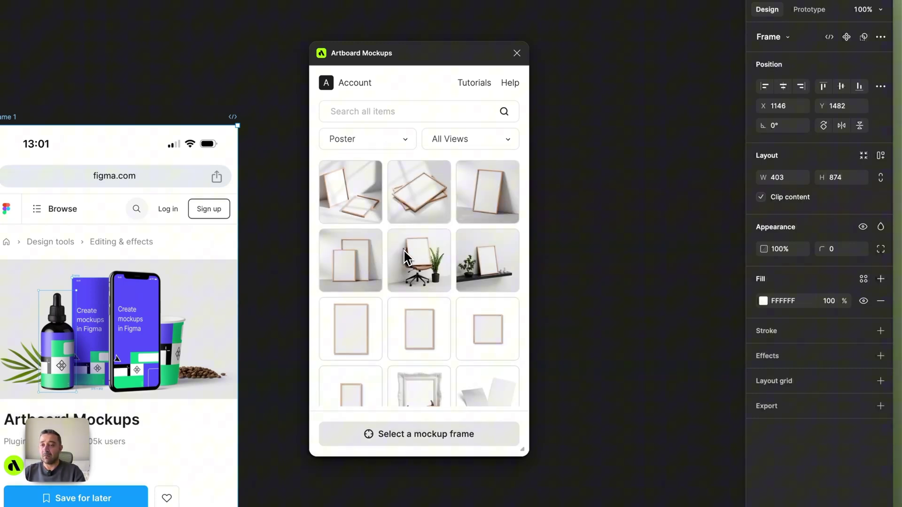
Step: Look at Packaging mockups, then settle on the Phone category
{"action": "left_click", "coordinate": [379, 147]}
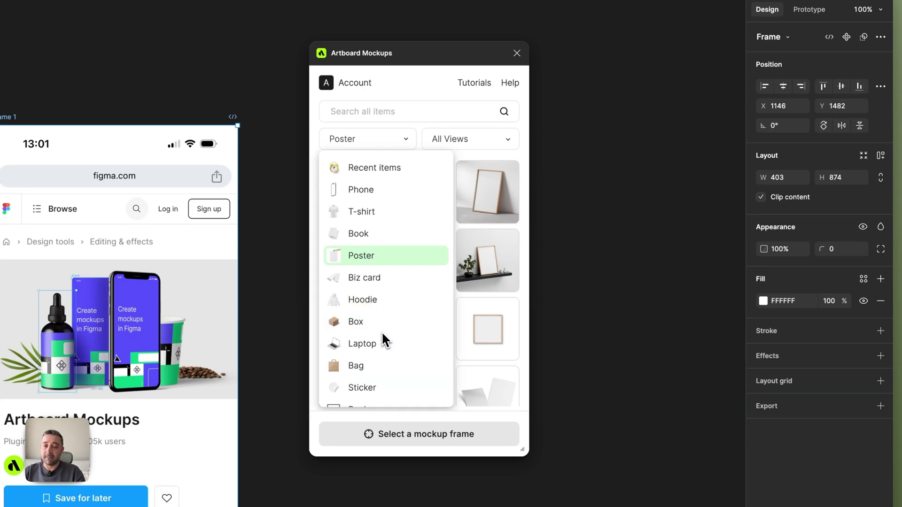
{"action": "scroll", "coordinate": [389, 347], "scroll_direction": "down", "scroll_amount": 4}
{"action": "scroll", "coordinate": [393, 350], "scroll_direction": "down", "scroll_amount": 3}
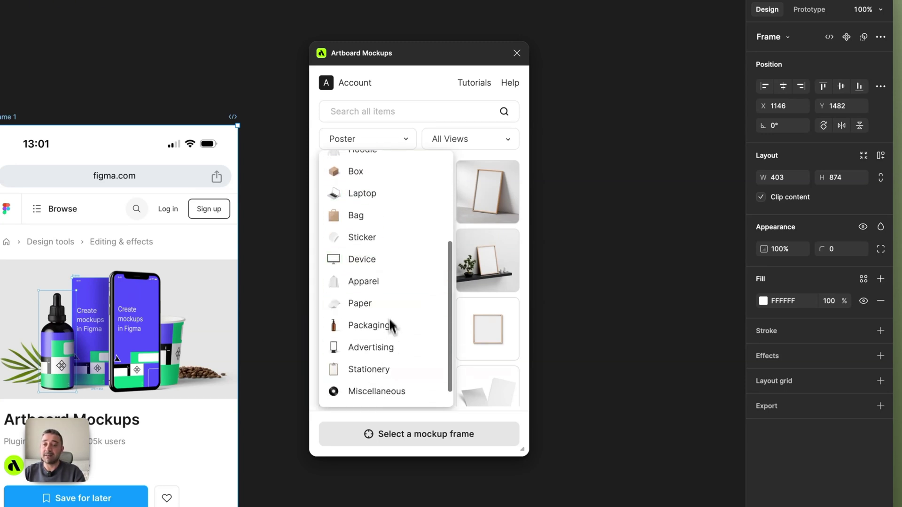
{"action": "left_click", "coordinate": [380, 324]}
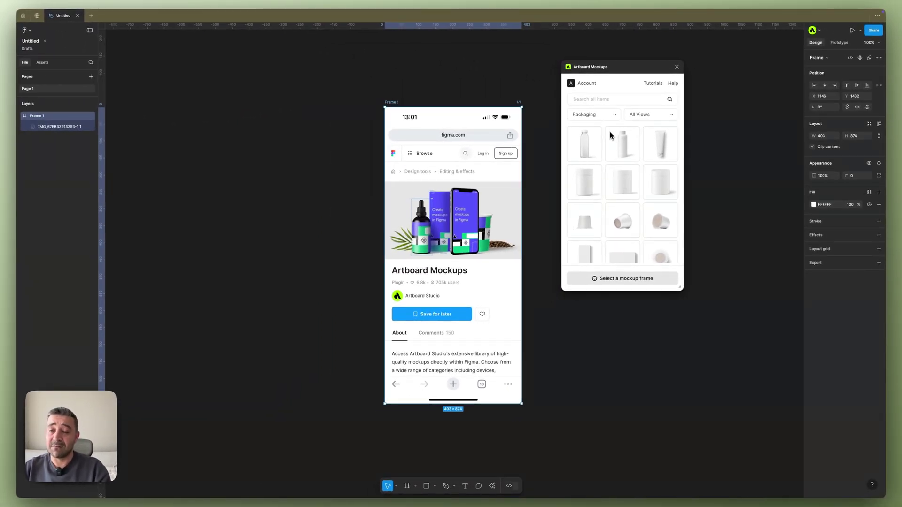
{"action": "left_click", "coordinate": [608, 116]}
{"action": "scroll", "coordinate": [597, 144], "scroll_direction": "up", "scroll_amount": 6}
{"action": "left_click", "coordinate": [596, 146]}
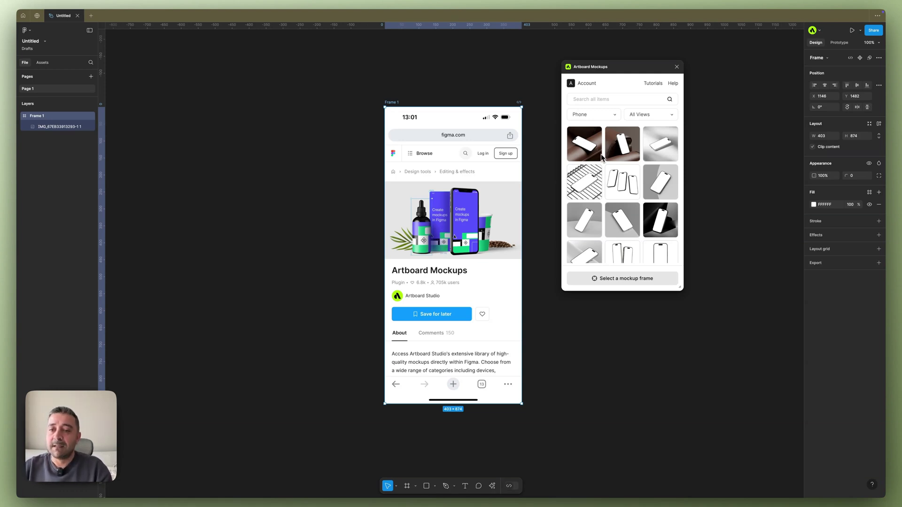
Step: Insert an iPhone 16 Pro mockup and move it and its white label frame left of Frame 1
{"action": "scroll", "coordinate": [610, 168], "scroll_direction": "down", "scroll_amount": 3}
{"action": "scroll", "coordinate": [610, 168], "scroll_direction": "down", "scroll_amount": 1}
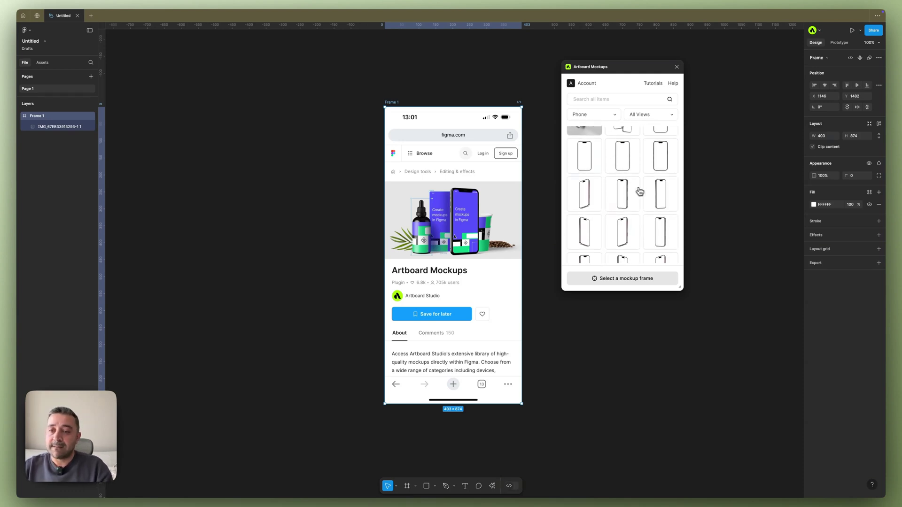
{"action": "left_click", "coordinate": [657, 192]}
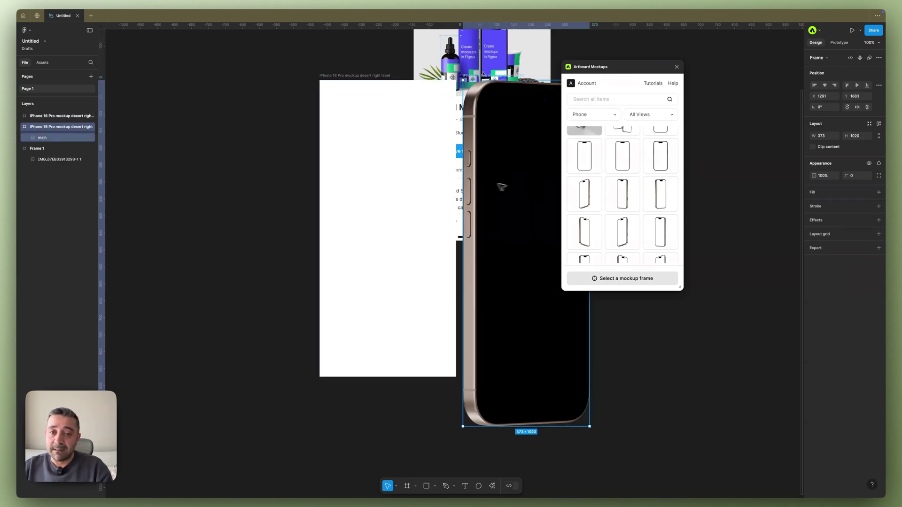
{"action": "scroll", "coordinate": [476, 185], "scroll_direction": "down", "scroll_amount": 3}
{"action": "left_click", "coordinate": [430, 173], "text": "shift"}
{"action": "left_click_drag", "start_coordinate": [431, 173], "coordinate": [290, 140]}
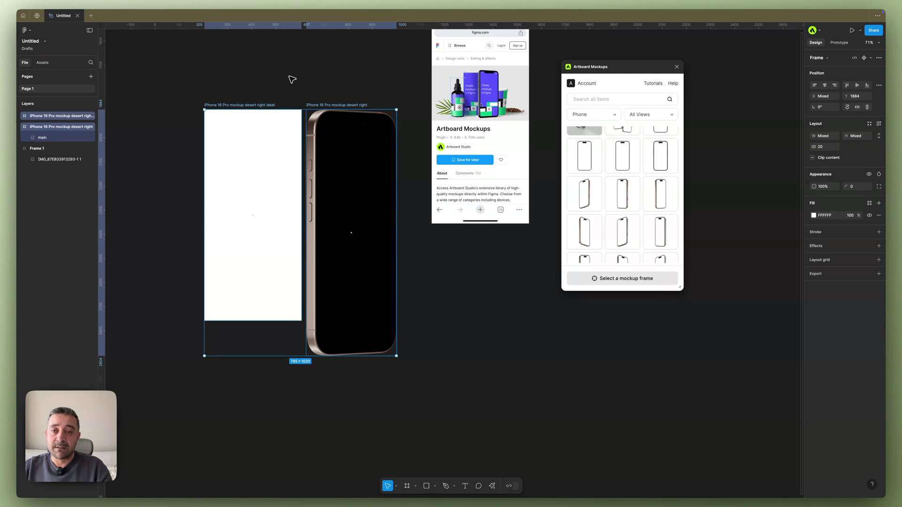
Step: Inspect Frame 1 and the white label frame by selecting each in turn
{"action": "left_click", "coordinate": [294, 80]}
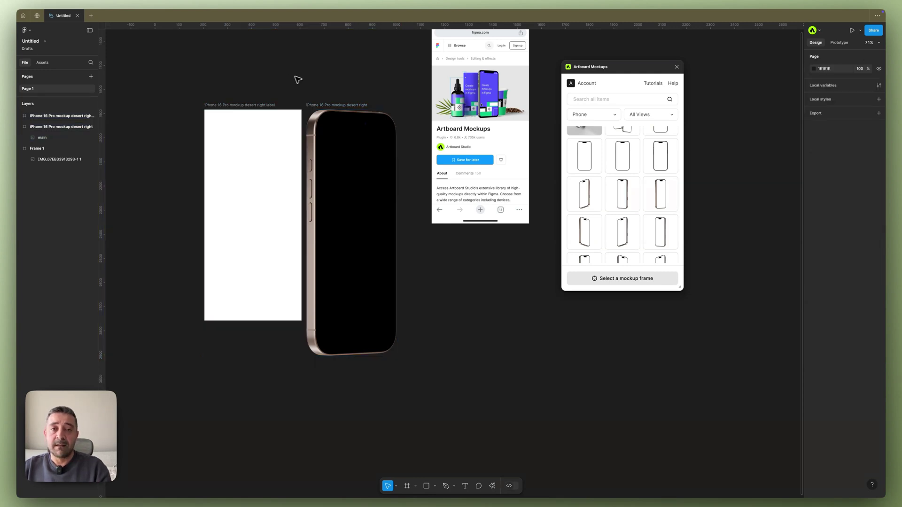
{"action": "scroll", "coordinate": [322, 76], "scroll_direction": "up", "scroll_amount": 3}
{"action": "left_click", "coordinate": [423, 42]}
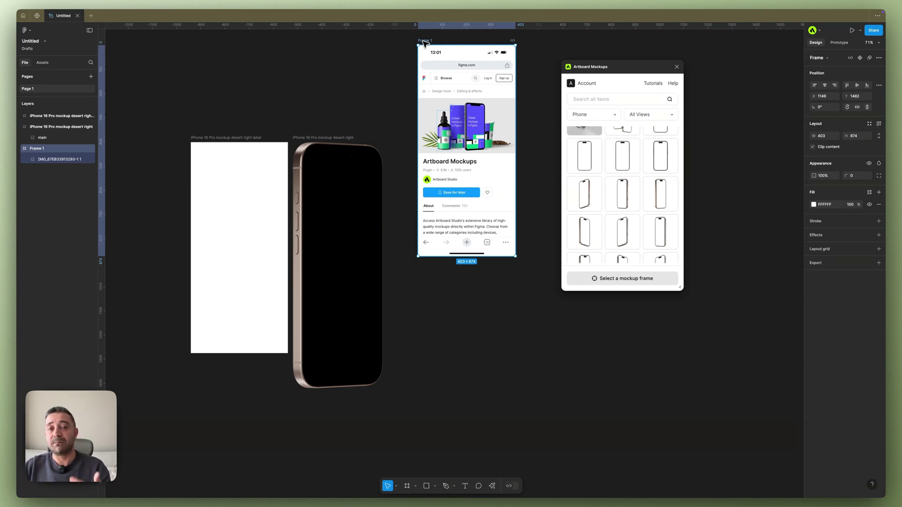
{"action": "left_click", "coordinate": [236, 138]}
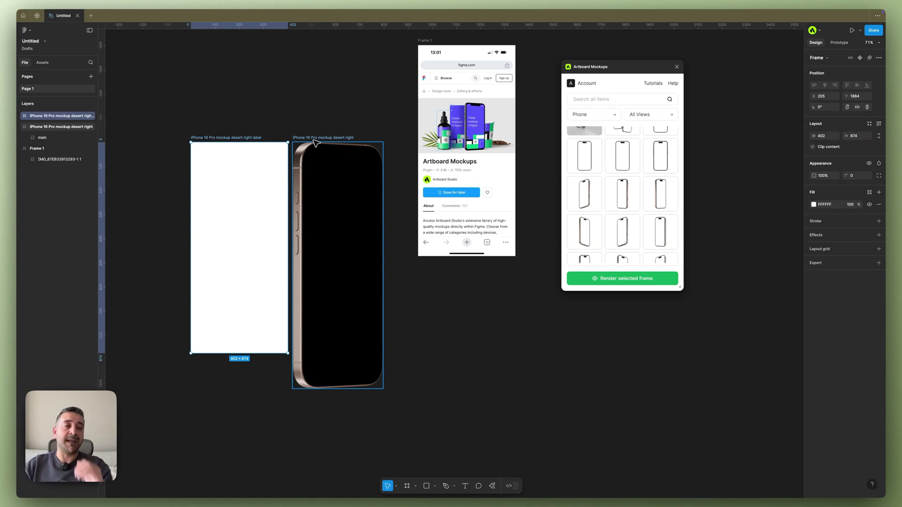
{"action": "left_click", "coordinate": [289, 115]}
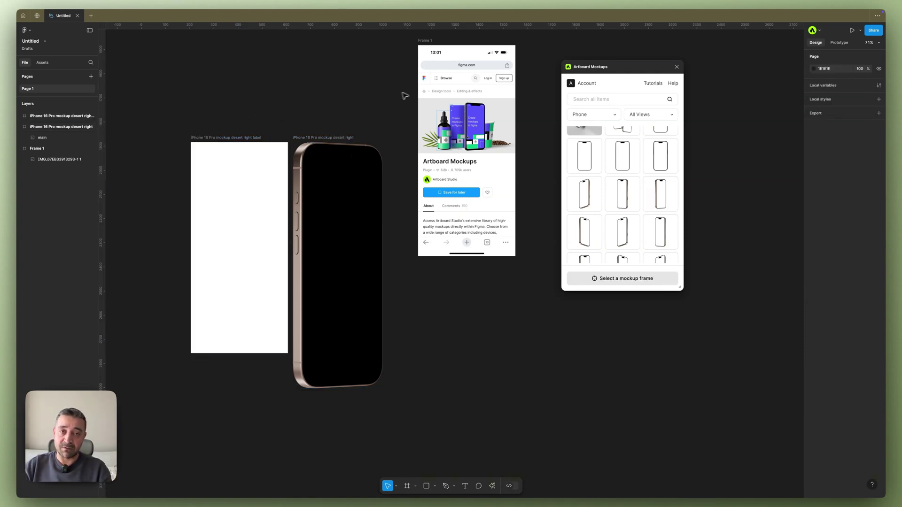
Step: Drag the figma.com screen image from Frame 1 into the white label frame
{"action": "left_click", "coordinate": [460, 87]}
{"action": "left_click_drag", "start_coordinate": [460, 87], "coordinate": [246, 165]}
{"action": "left_click", "coordinate": [240, 139]}
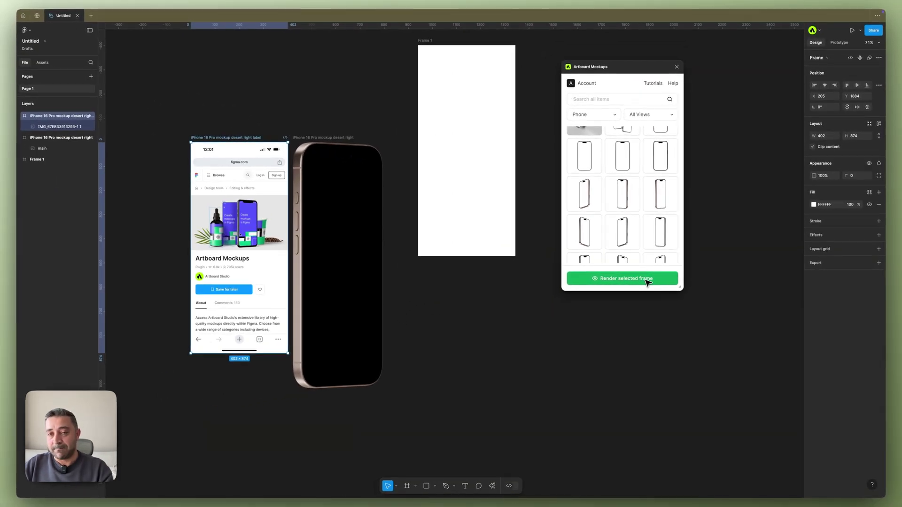
Step: Check the empty Frame 1 and the mockup frame, then reselect the label frame
{"action": "left_click", "coordinate": [428, 42]}
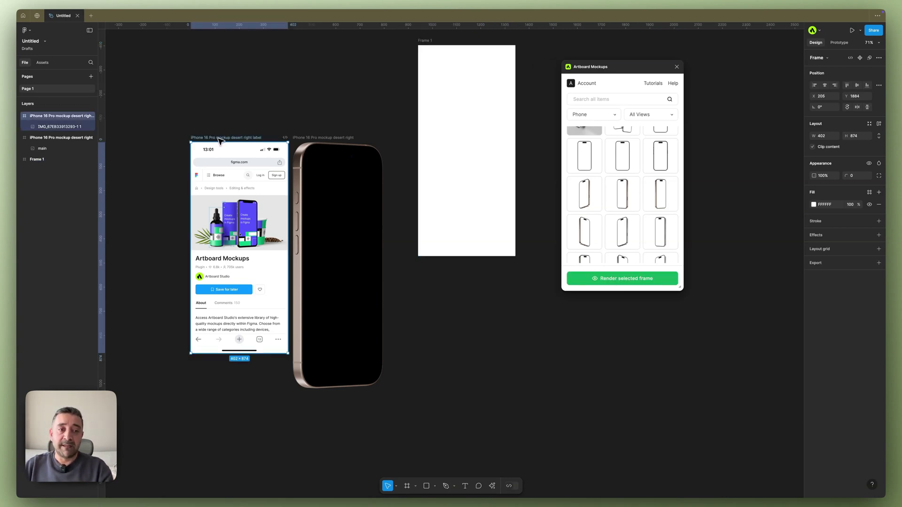
{"action": "left_click", "coordinate": [332, 139]}
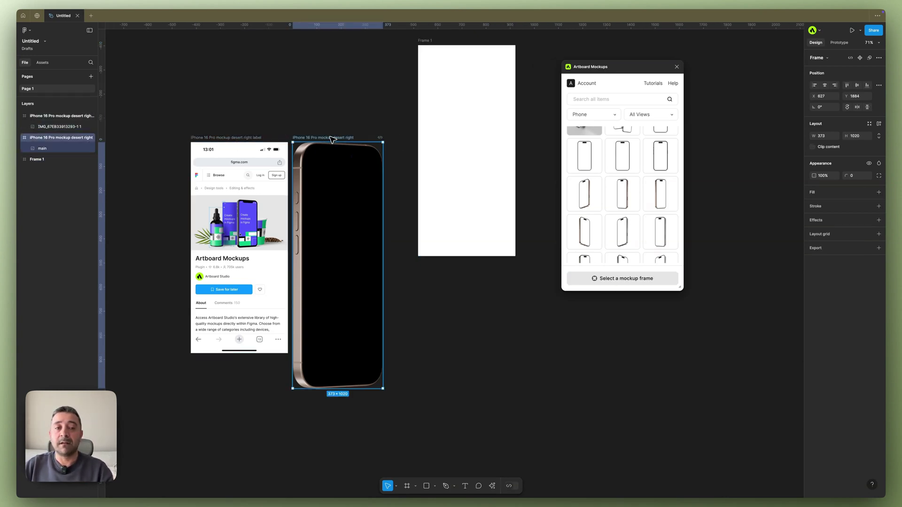
{"action": "left_click", "coordinate": [249, 138]}
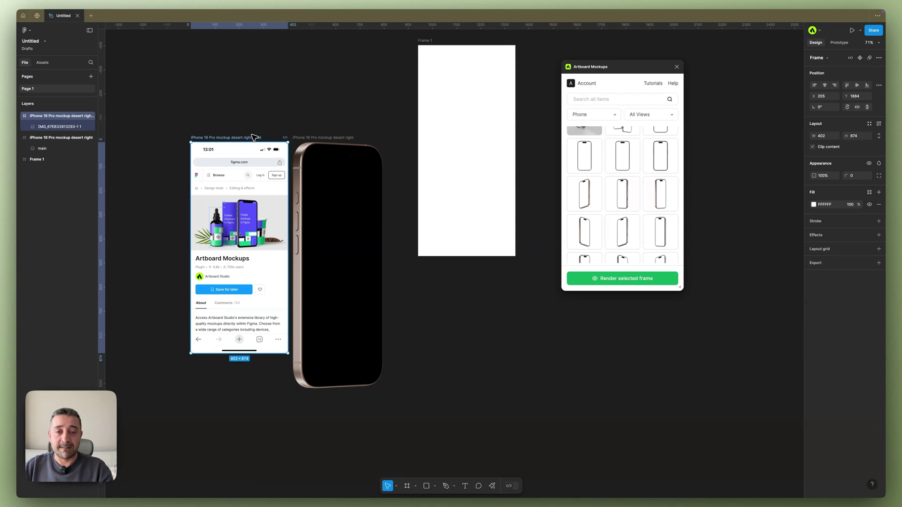
Step: Render the selected label frame onto the iPhone 16 Pro mockup's screen
{"action": "left_click", "coordinate": [624, 284]}
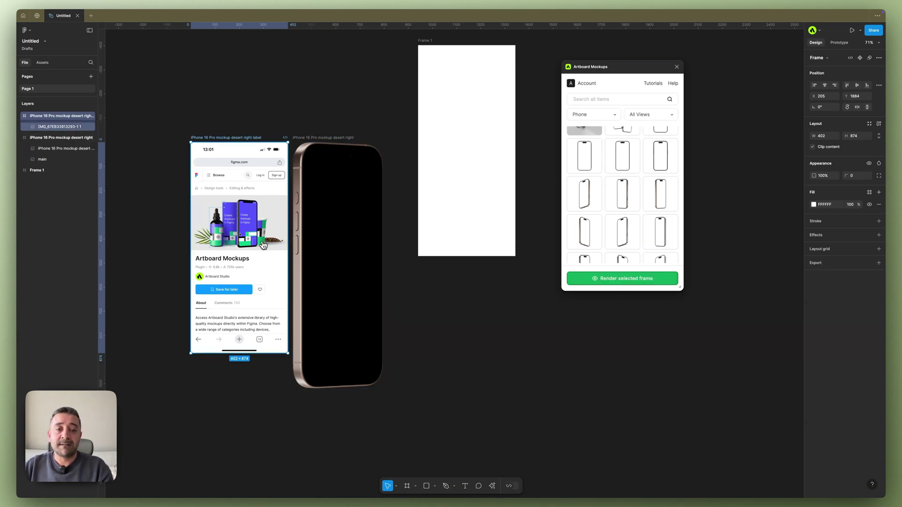
{"action": "scroll", "coordinate": [266, 240], "scroll_direction": "up", "scroll_amount": 5}
{"action": "scroll", "coordinate": [266, 241], "scroll_direction": "down", "scroll_amount": 2}
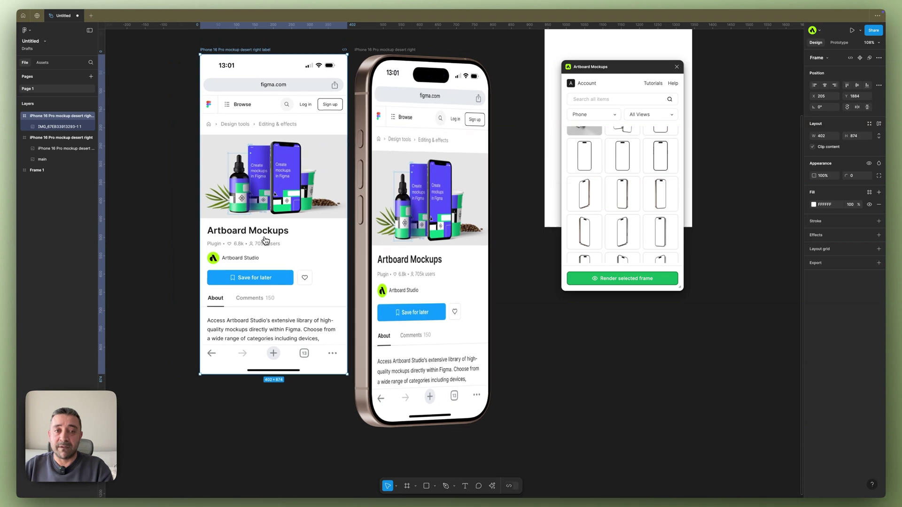
{"action": "scroll", "coordinate": [265, 241], "scroll_direction": "left", "scroll_amount": 3}
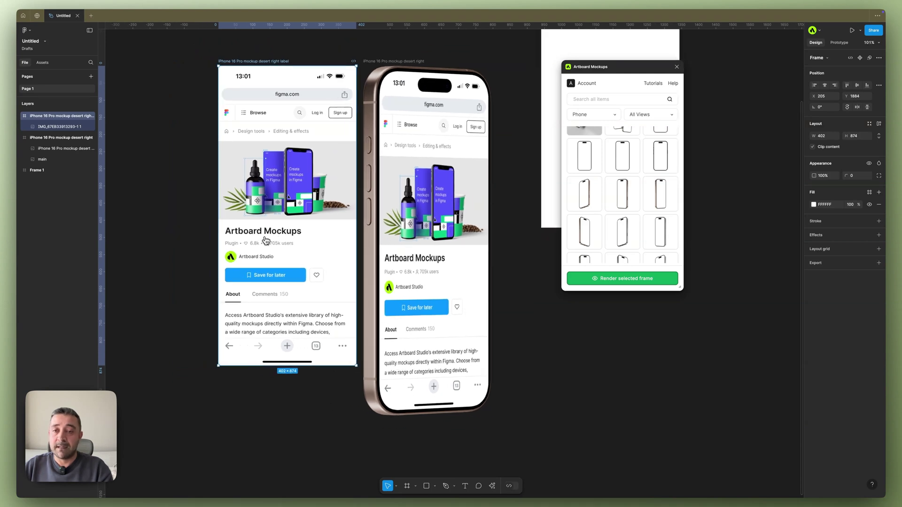
{"action": "left_click", "coordinate": [672, 88]}
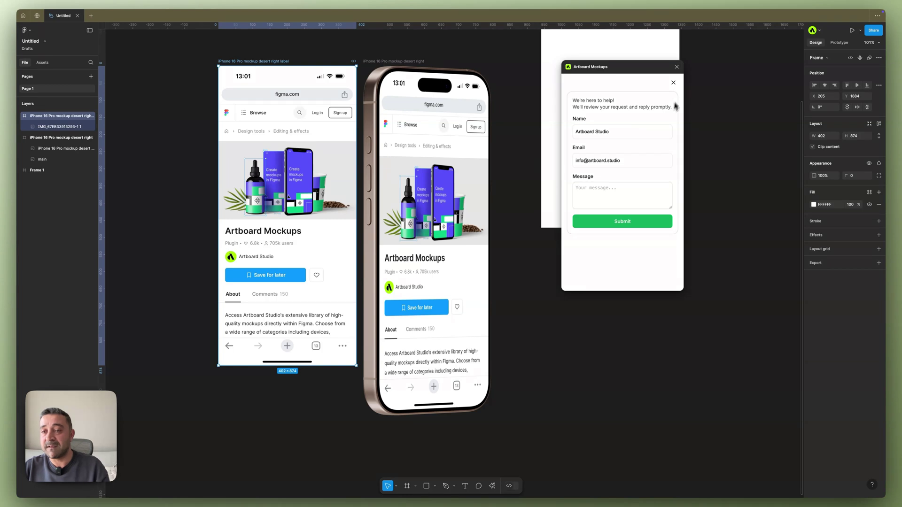
{"action": "left_click", "coordinate": [675, 87]}
{"action": "left_click", "coordinate": [653, 85]}
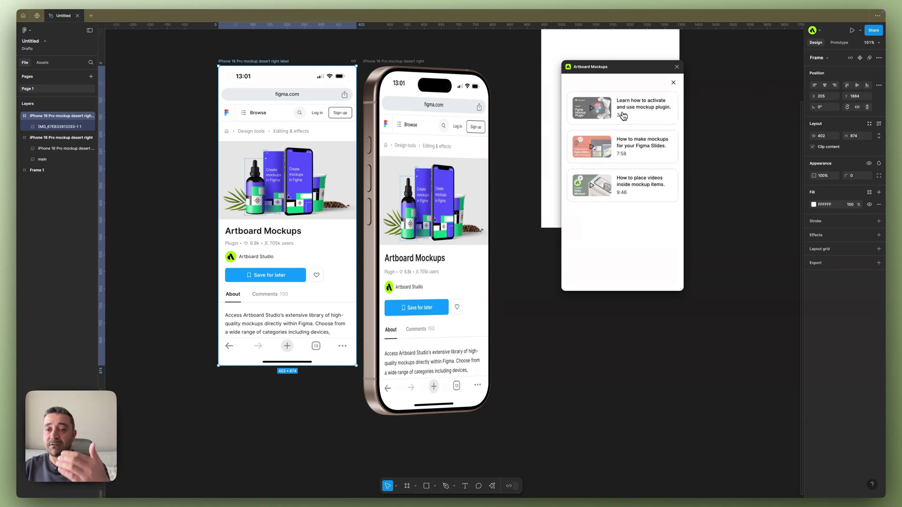
{"action": "left_click", "coordinate": [673, 83]}
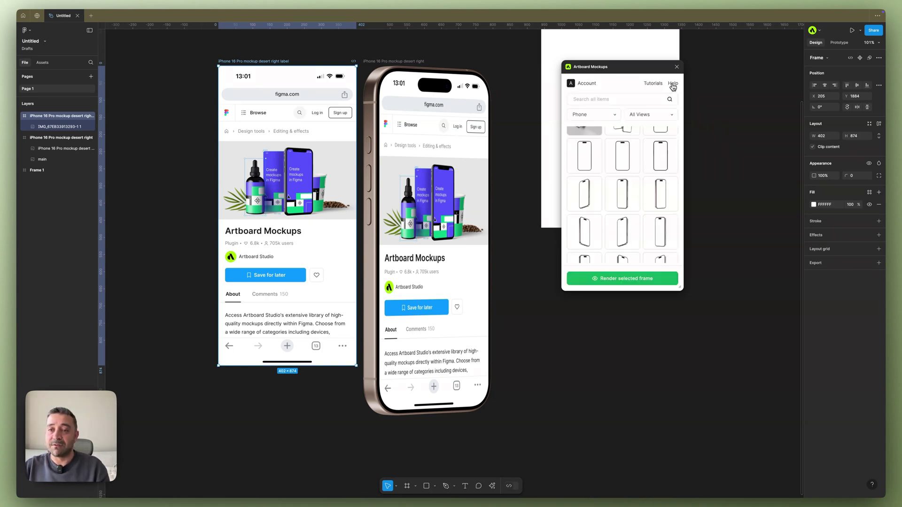